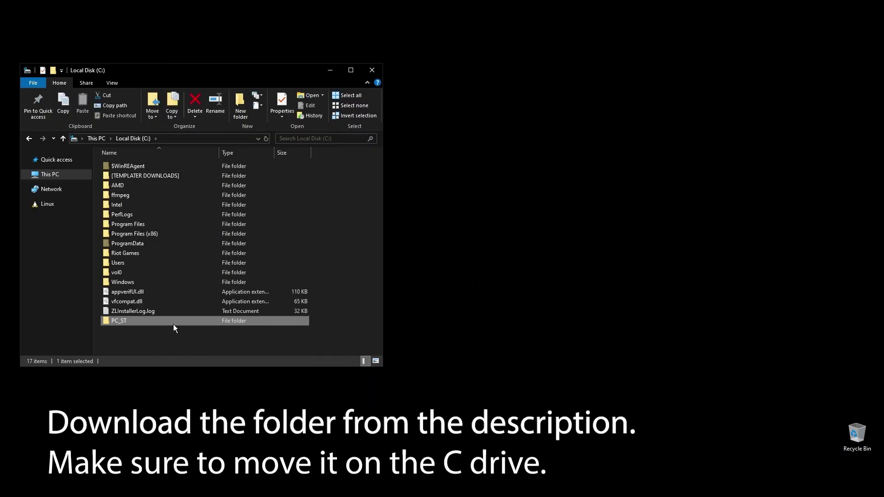
Step: Centre the Explorer window and open C:\PC_ST\1. Check, which lists System Info, HWiNFO, MemTest64 and OCCT
left_click_drag(210, 81, 478, 127)
double_click(389, 201)
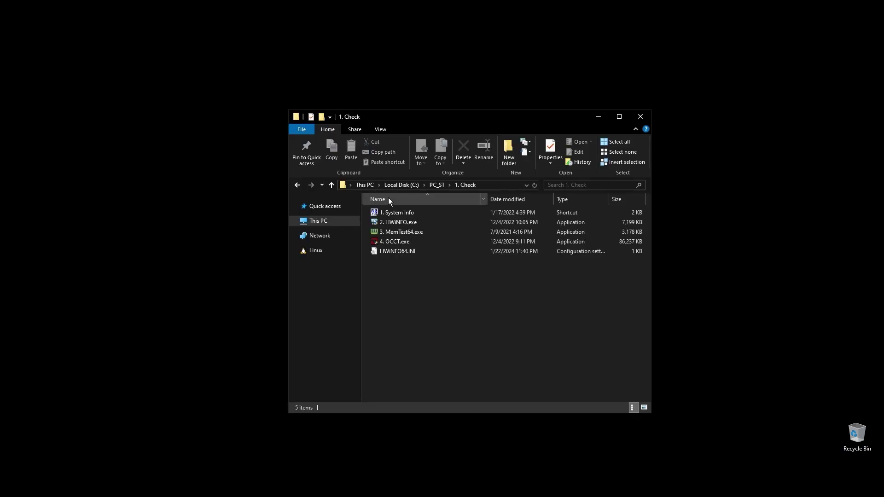
double_click(397, 232)
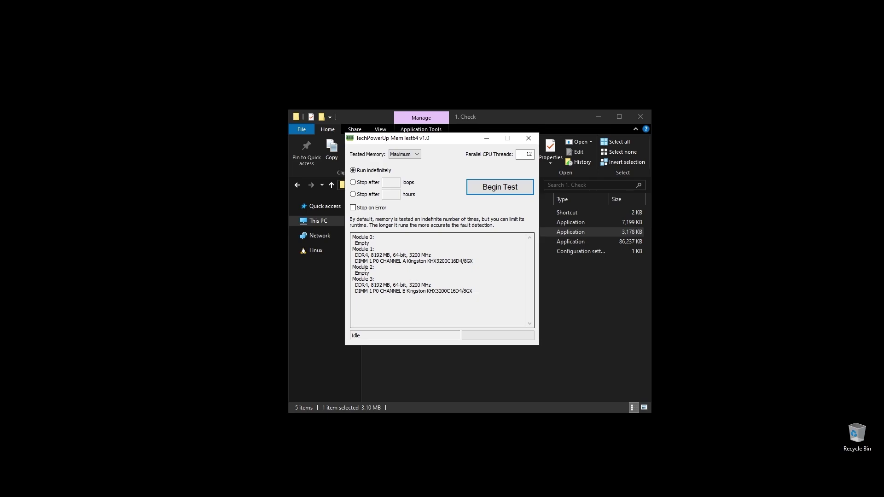
left_click_drag(355, 254, 446, 257)
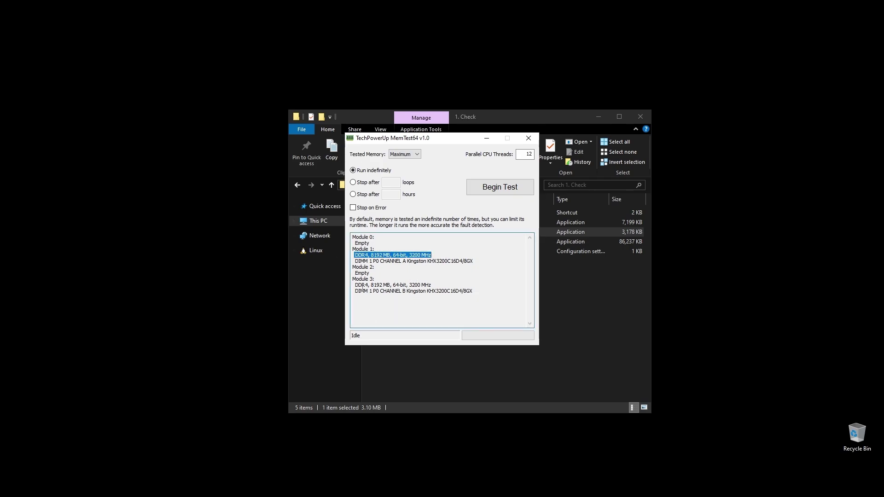
left_click_drag(359, 285, 447, 282)
left_click_drag(353, 285, 481, 283)
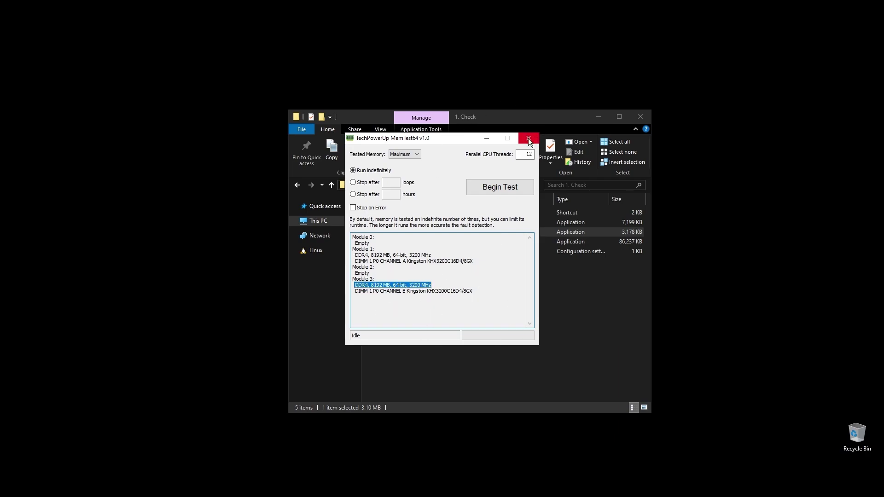
left_click(528, 137)
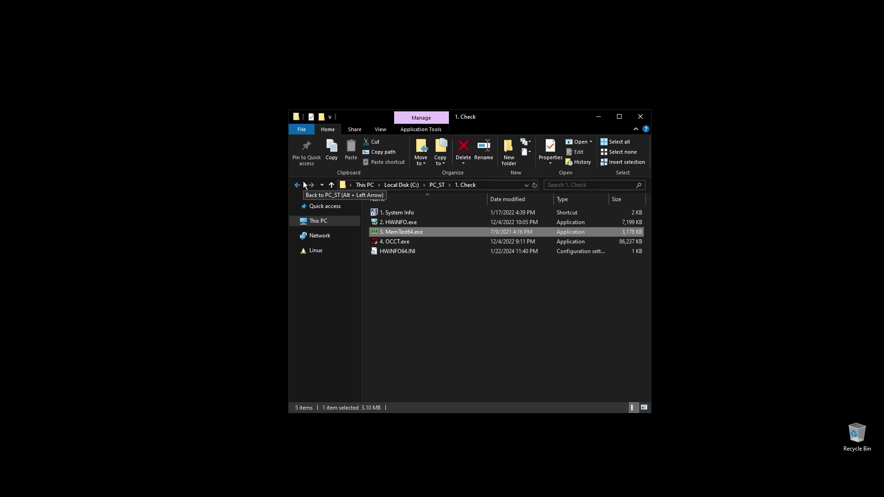
Step: Launch 4. OCCT.exe and start the one-hour CPU test in Extreme mode with Steady load
left_click(397, 244)
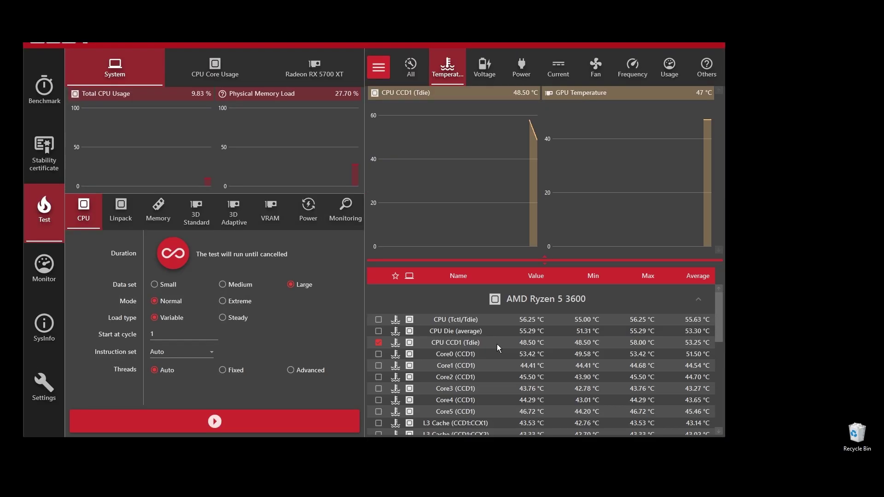
left_click(222, 301)
left_click(222, 318)
left_click(308, 415)
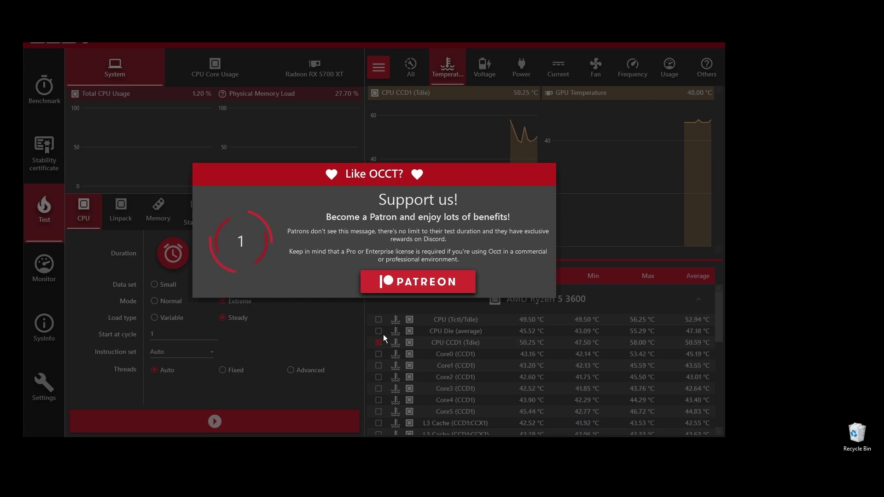
left_click(378, 305)
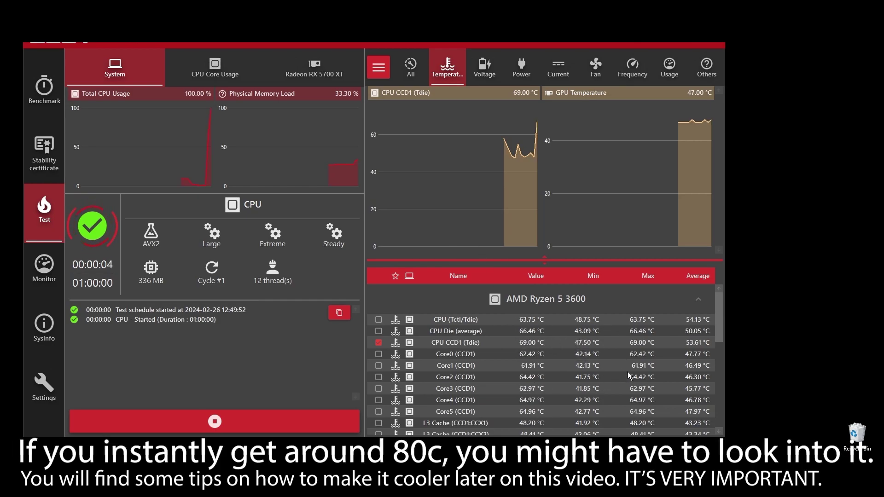
Step: Check the CPU frequency and temperature readings, then stop the OCCT test after 24 seconds
left_click(625, 68)
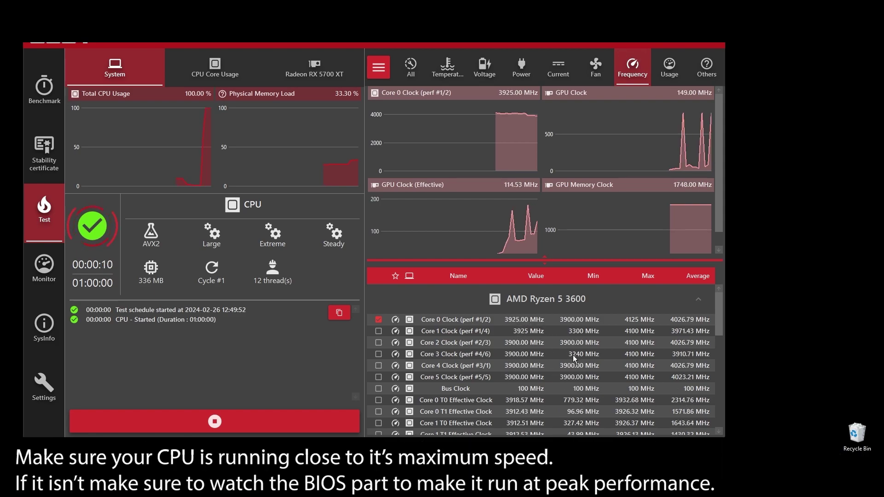
left_click(455, 69)
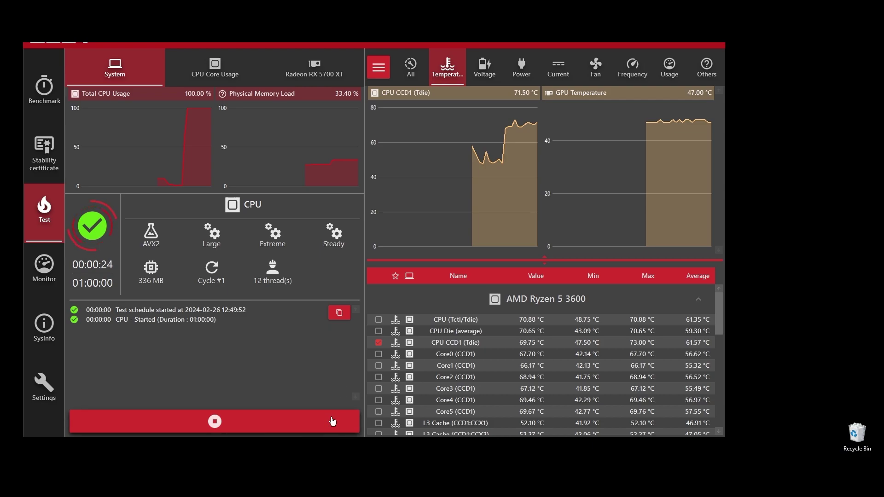
left_click(333, 421)
Step: Close OCCT and launch Dx Web Setup.exe from the PC_ST\2. Install folder
left_click(714, 45)
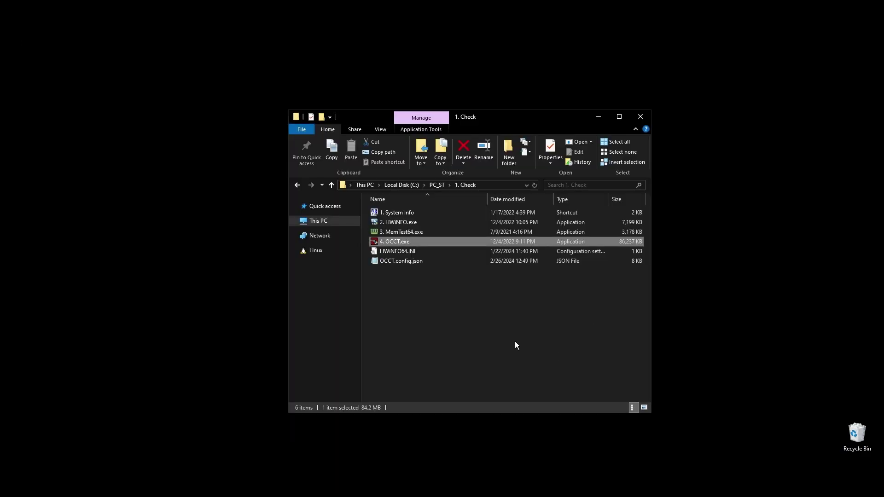
left_click(464, 306)
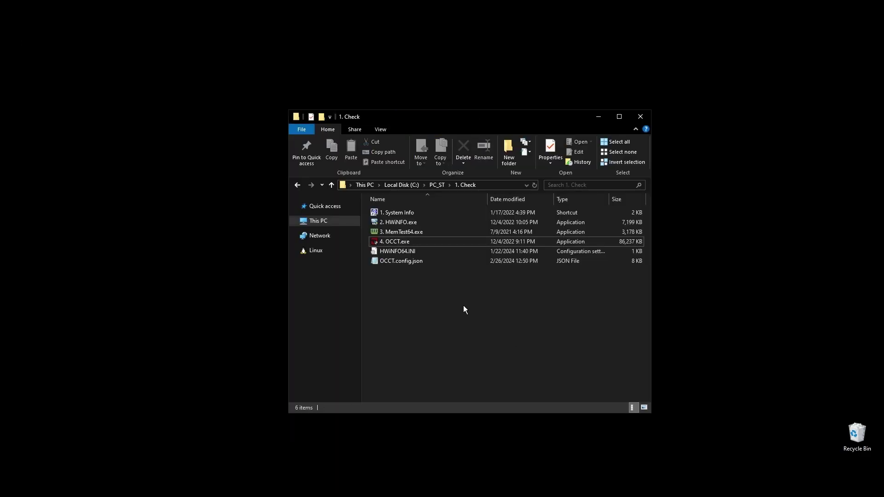
left_click(298, 185)
double_click(396, 210)
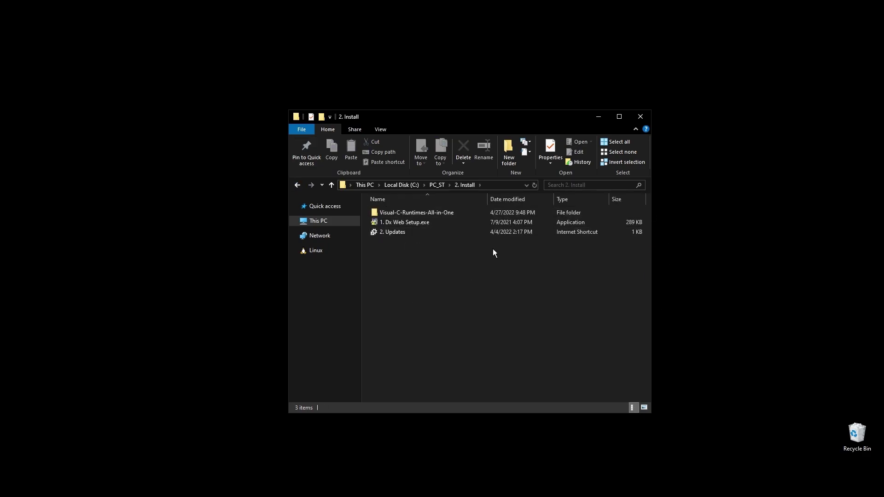
double_click(410, 222)
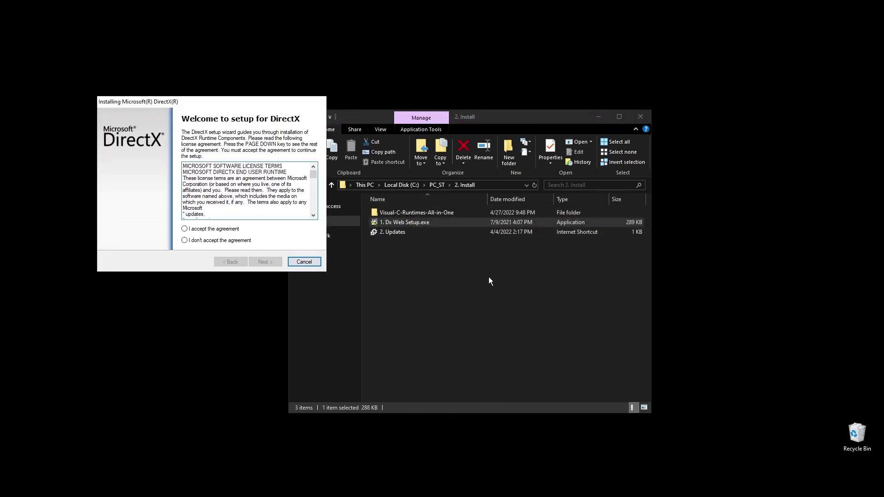
Step: Accept the DirectX licence, uncheck Install the Bing Bar, and start installing the runtime components
left_click(220, 229)
left_click(265, 261)
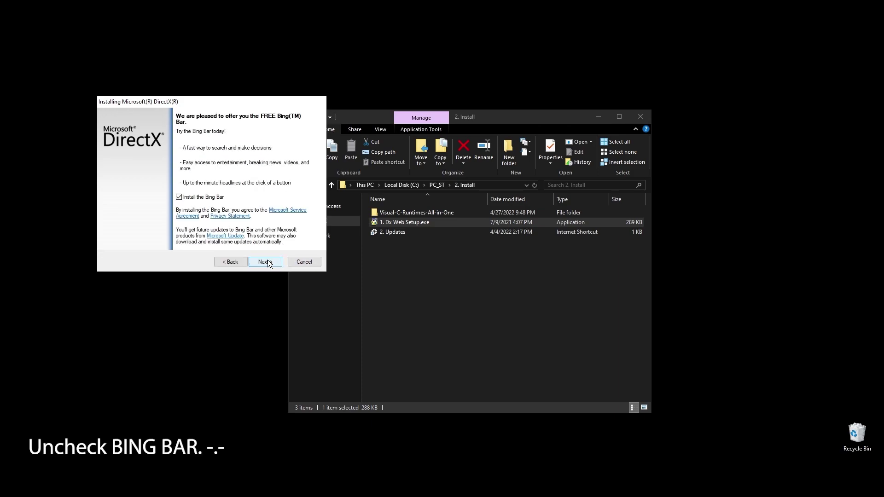
left_click(198, 199)
left_click(256, 263)
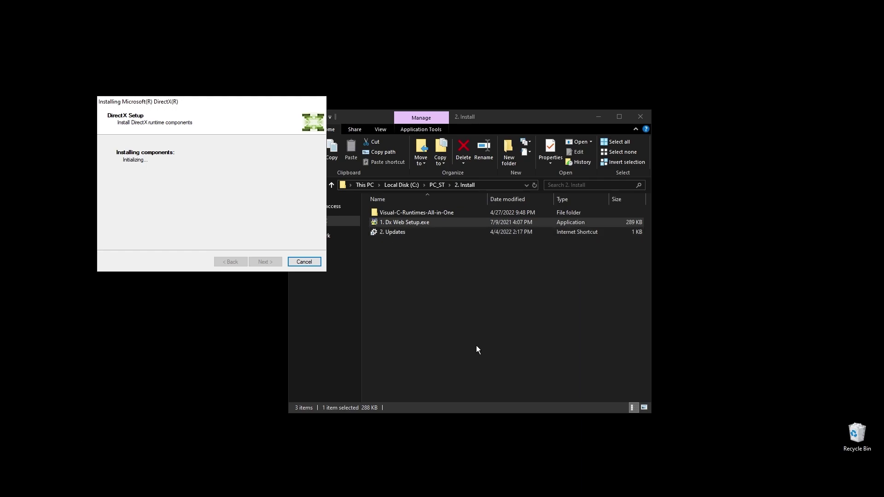
double_click(390, 231)
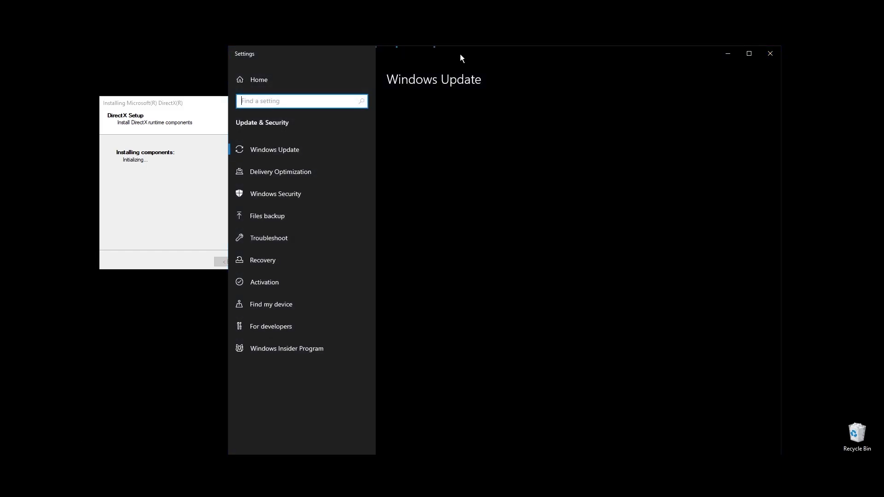
Step: Resume the paused Windows updates and finish the completed DirectX installer
left_click_drag(460, 54, 561, 53)
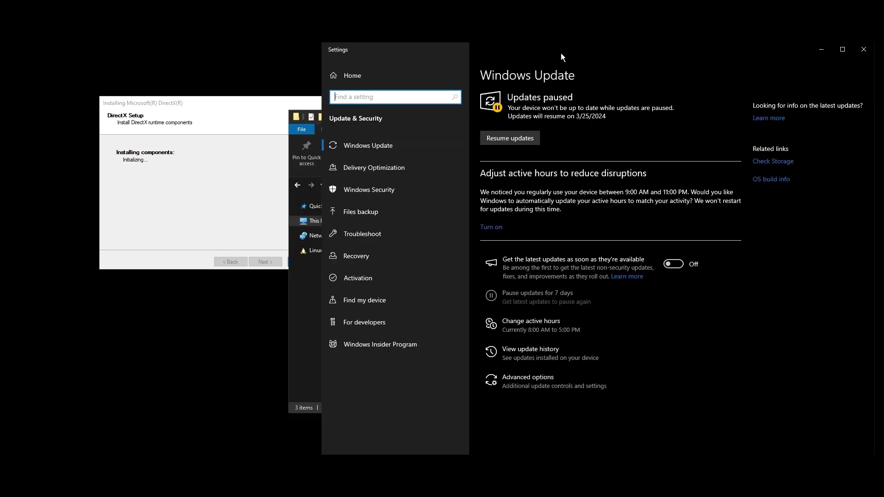
left_click(510, 138)
left_click(262, 192)
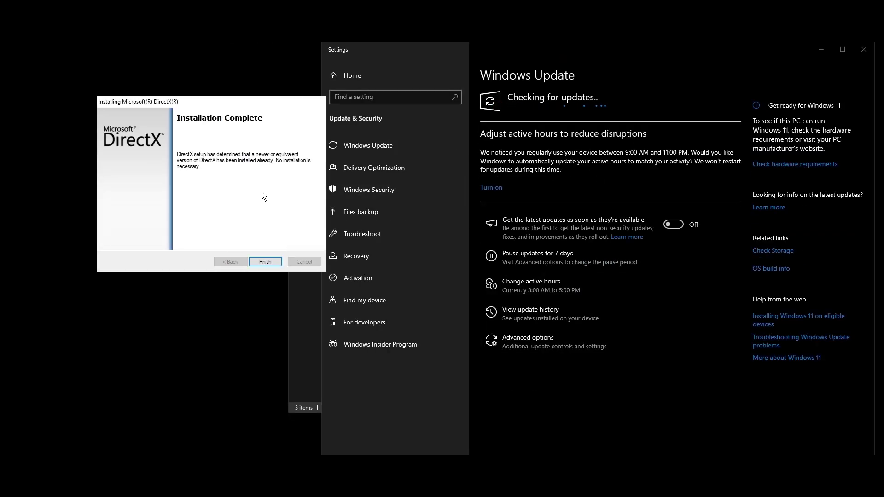
left_click(265, 261)
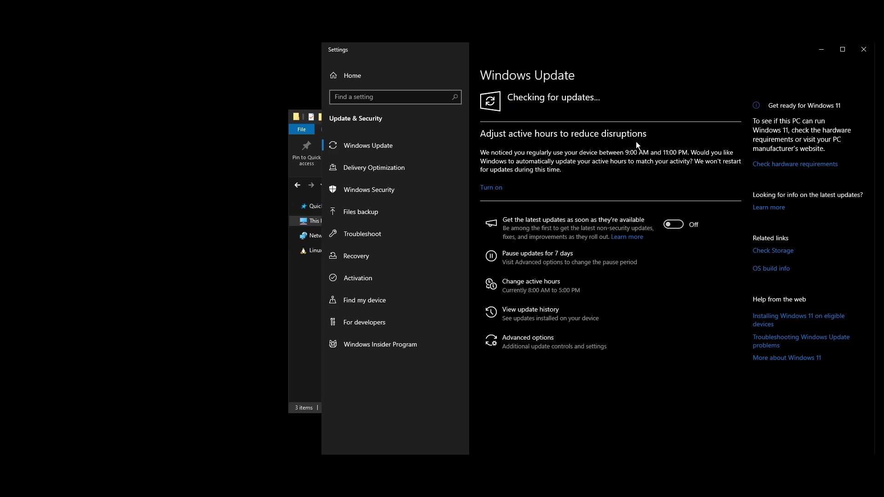
Step: Place the Settings window on the right and File Explorer on the left
left_click_drag(322, 226, 614, 226)
left_click_drag(489, 117, 273, 115)
left_click_drag(649, 48, 581, 54)
Step: Run install_all.bat from Visual-C-Runtimes-All-in-One as administrator
double_click(212, 208)
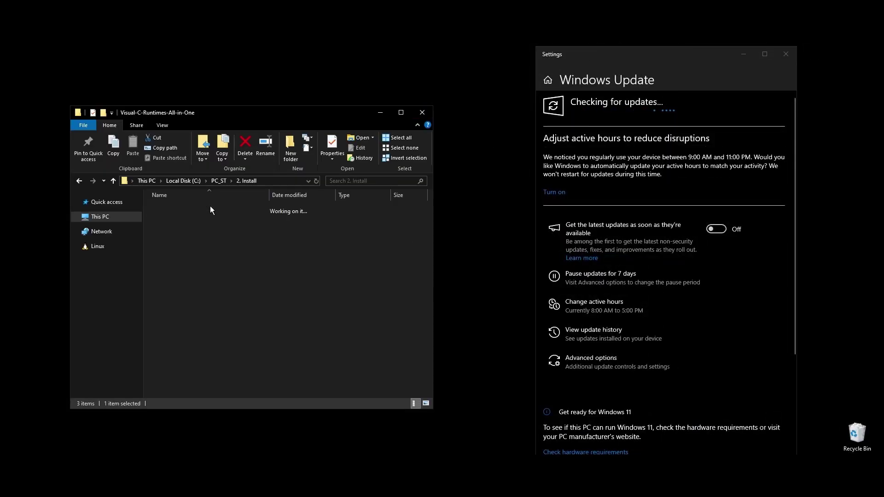
right_click(169, 211)
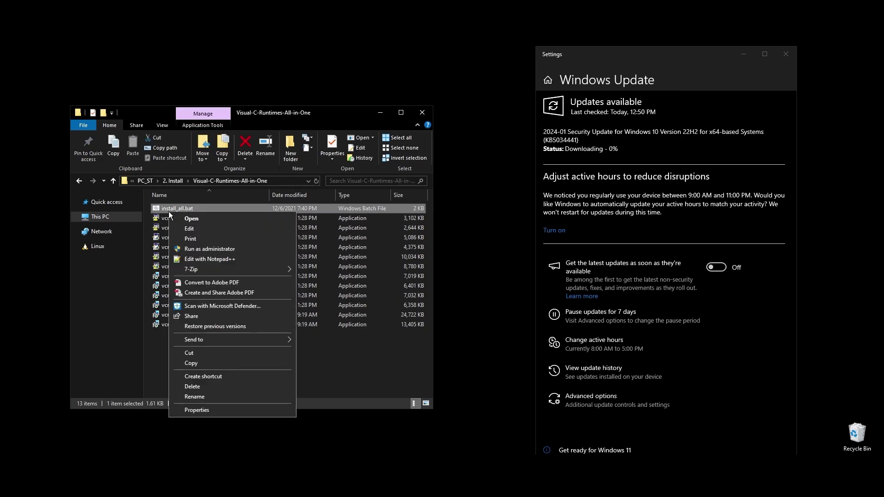
left_click(214, 249)
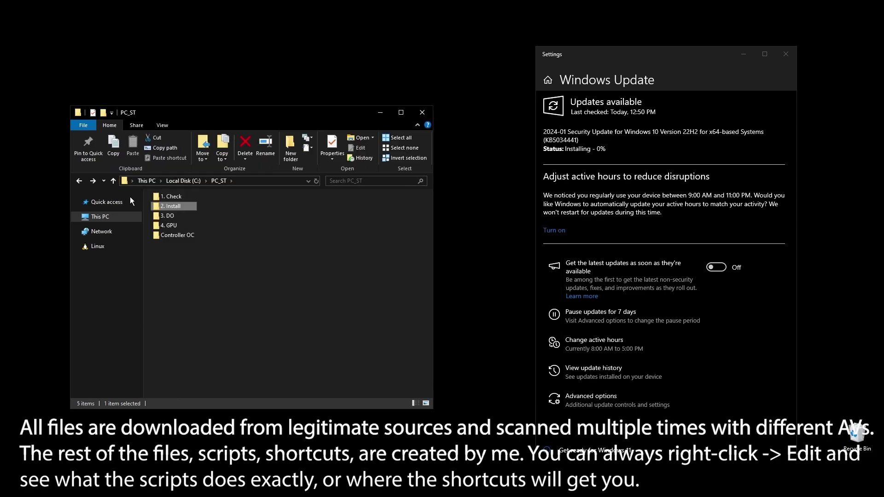
Step: Run 2. PP.cmd from the 3. DO folder and close its finished console
double_click(170, 217)
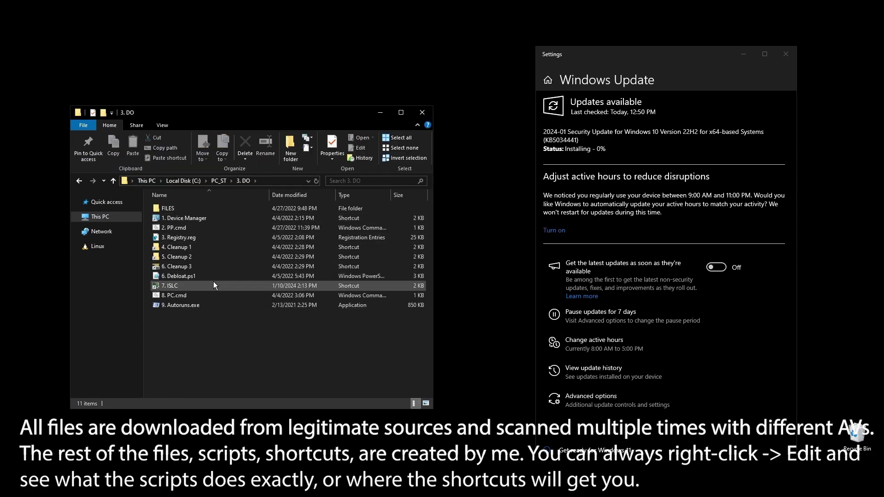
double_click(172, 228)
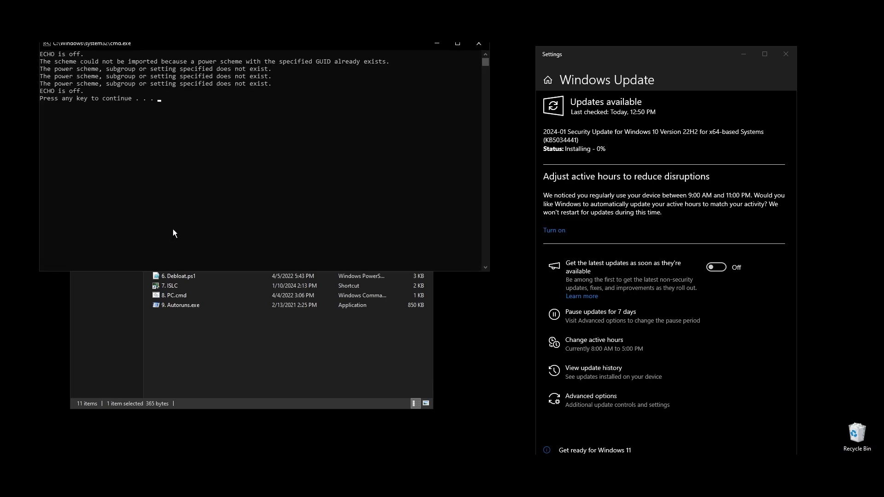
key("Return")
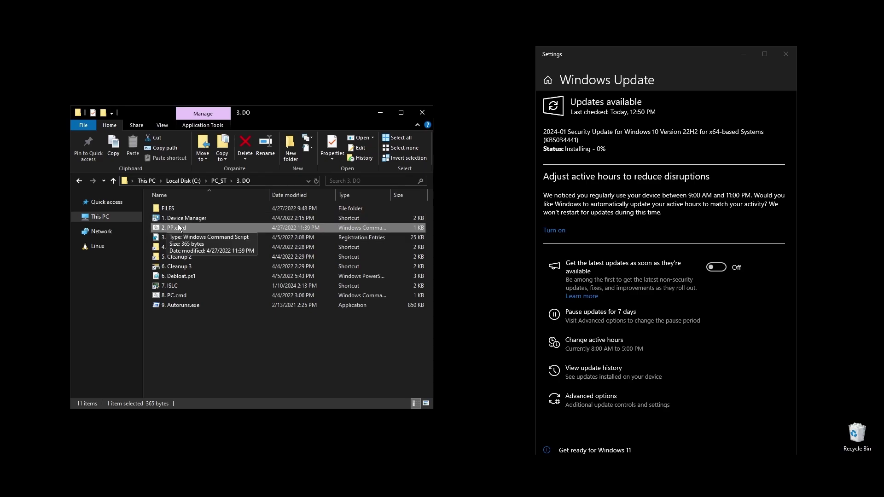
right_click(187, 237)
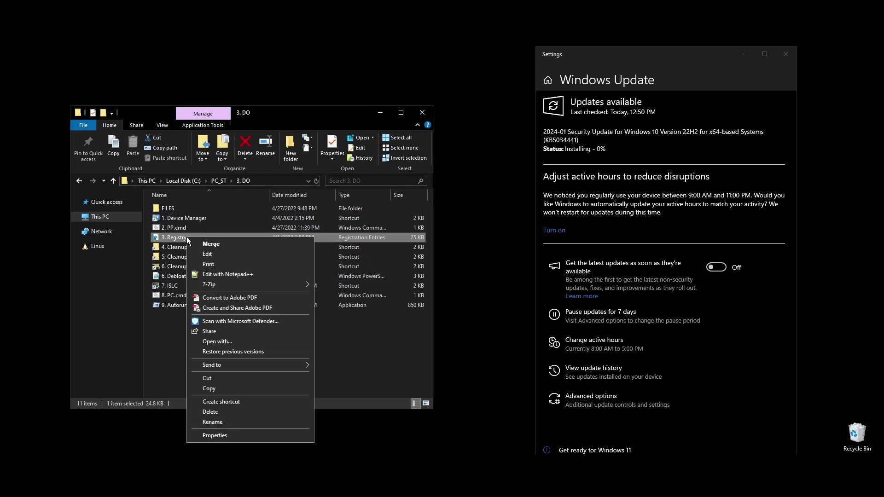
Step: Open 3. Registry.reg in Notepad++ and scroll through its registry tweaks
left_click(229, 274)
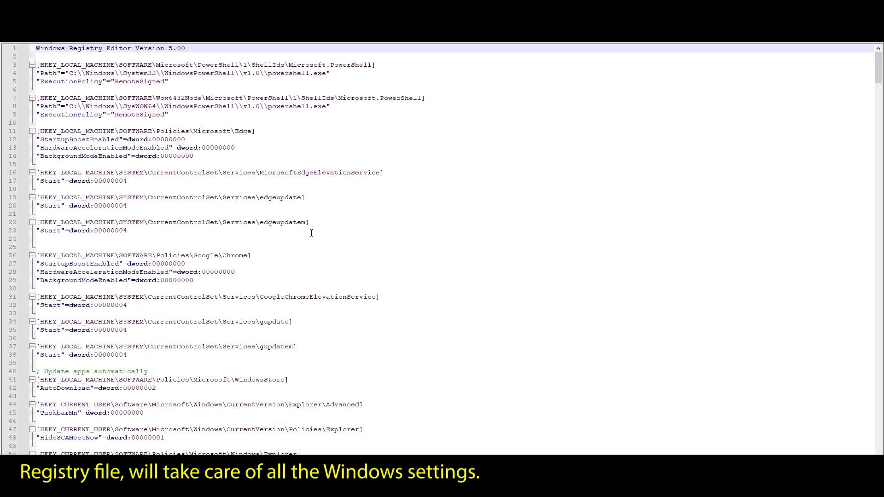
scroll(301, 257, "down", 7)
left_click_drag(877, 90, 865, 51)
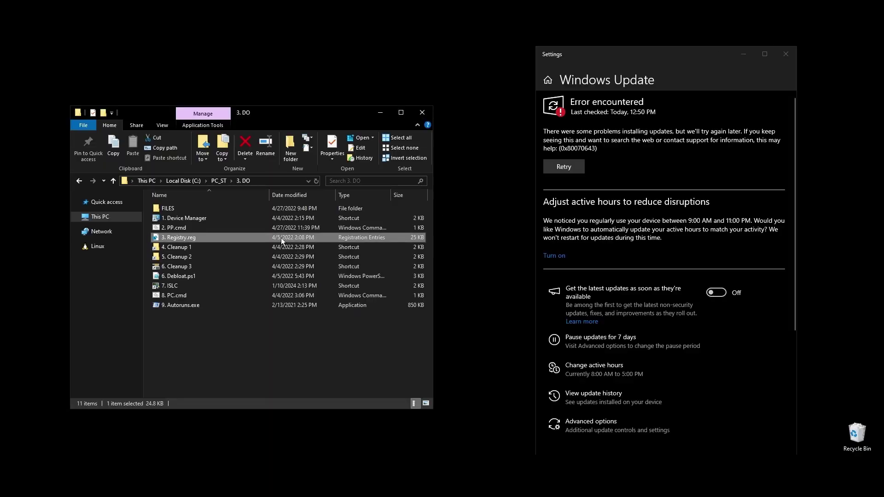
Step: Close Windows Update settings, then merge 3. Registry.reg, confirming Yes and the success message
left_click(786, 54)
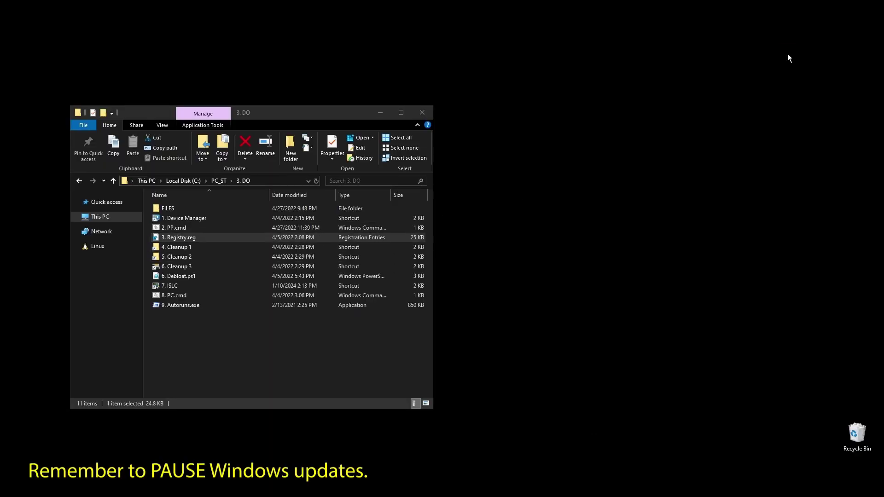
left_click_drag(296, 118, 407, 95)
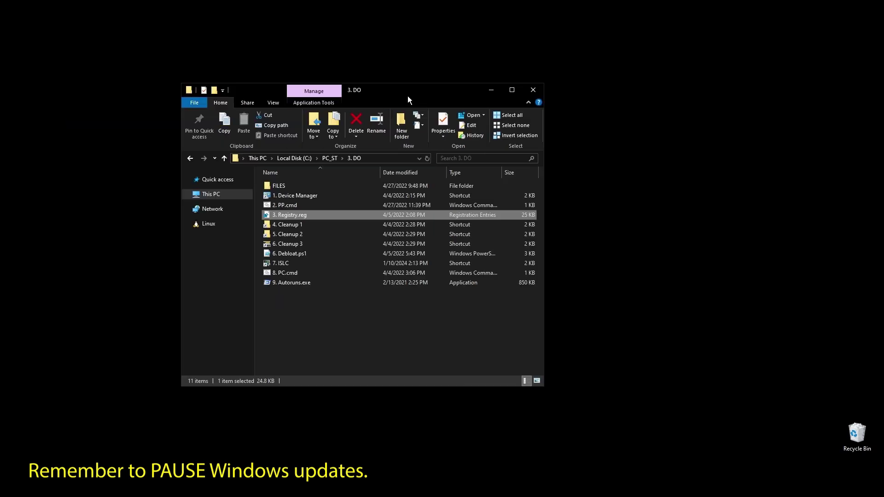
double_click(287, 220)
left_click(523, 255)
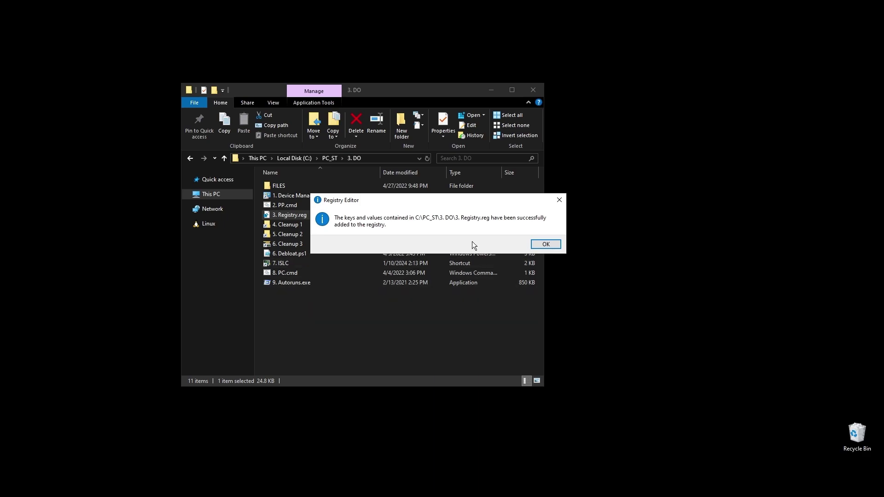
left_click(543, 243)
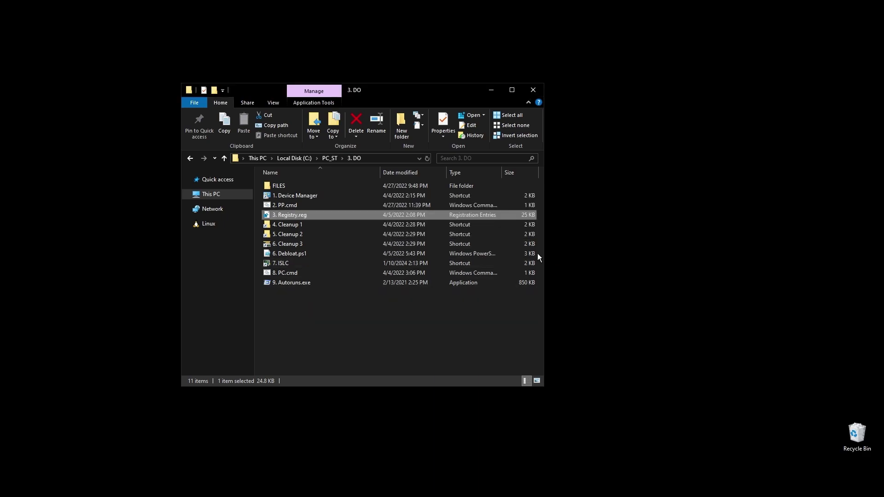
Step: Run 4. Cleanup 1 and delete everything in the Temp folder, skipping files in use
double_click(291, 225)
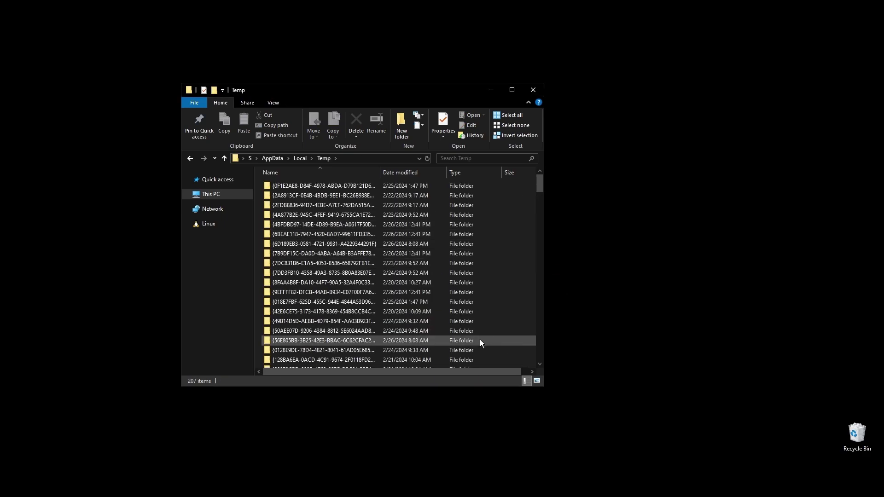
left_click(506, 253)
key("ctrl+a")
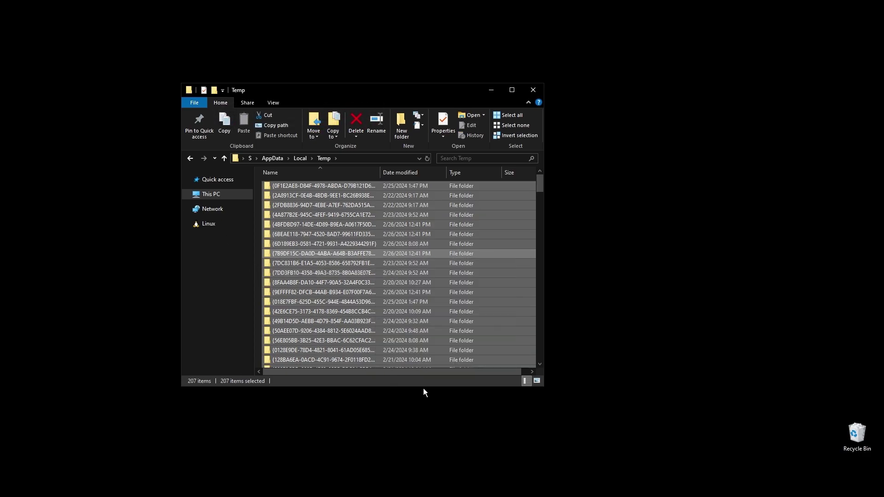
key("Delete")
key("Return")
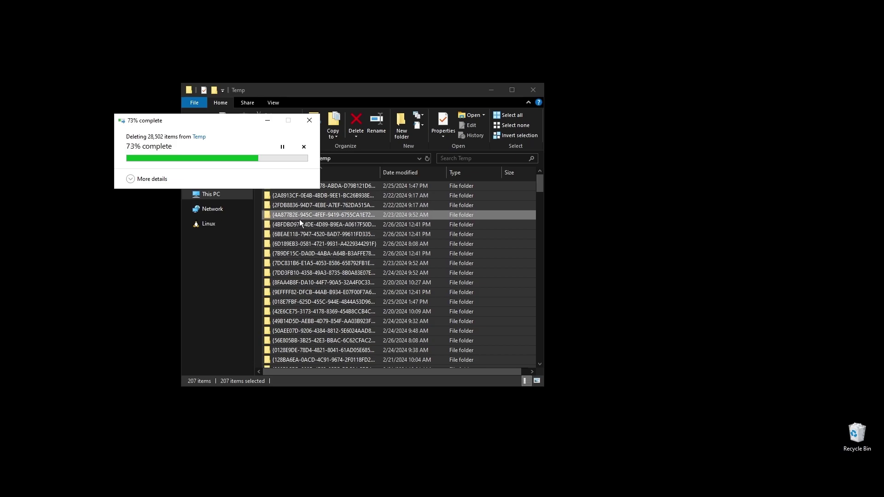
left_click(171, 199)
left_click(239, 211)
Step: Delete the leftover temp files, continuing past the access prompt for all items
left_click_drag(277, 372, 318, 205)
key("Delete")
left_click(410, 188)
left_click(416, 199)
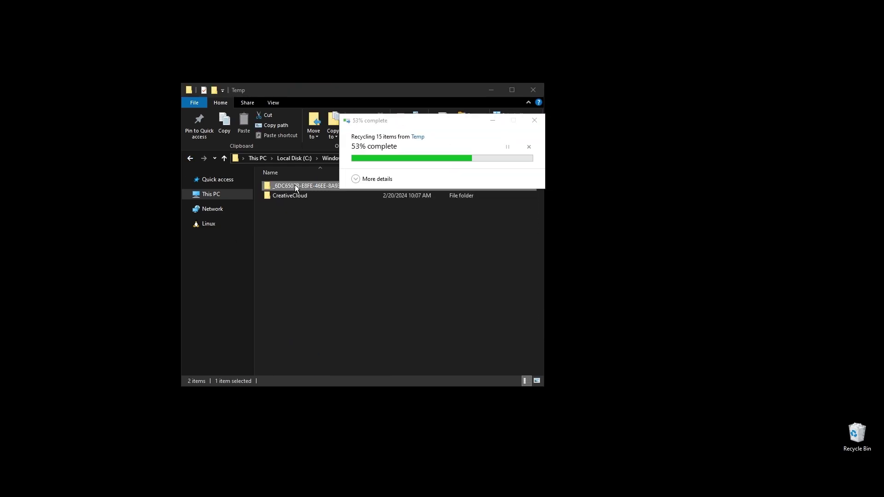
Step: Run 6. Cleanup 3 to Disk Cleanup drive C:, deleting about 338 MB of files
left_click(190, 158)
double_click(299, 244)
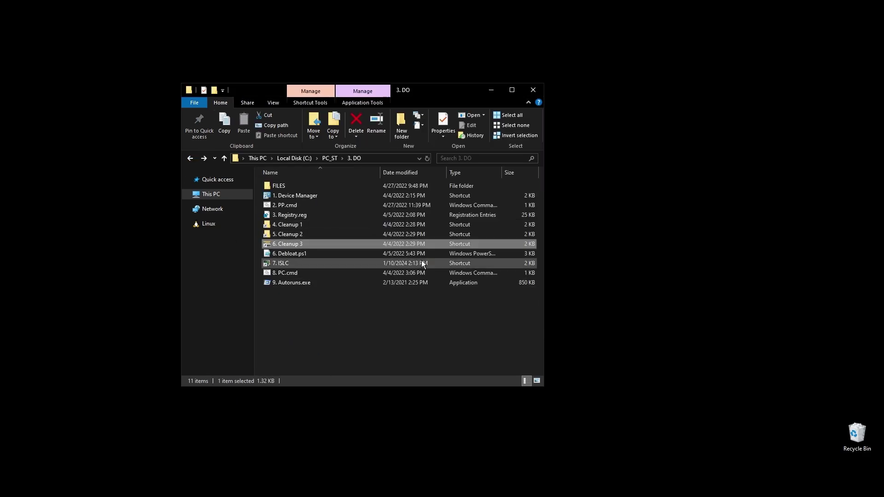
key("Return")
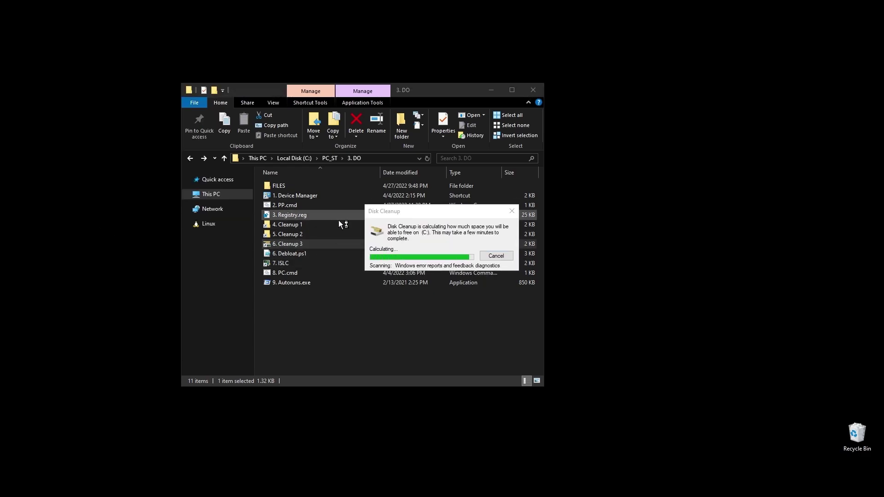
scroll(124, 147, "down", 2)
scroll(108, 151, "up", 2)
scroll(108, 151, "up", 2)
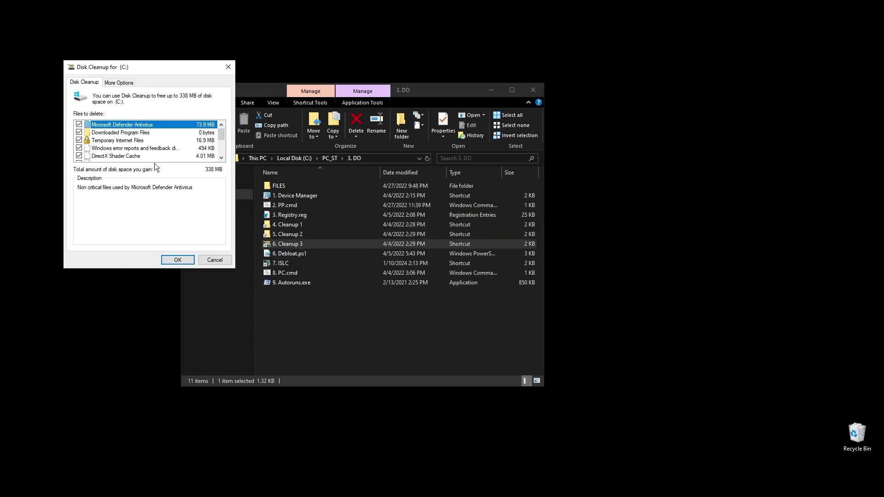
left_click(177, 260)
key("Return")
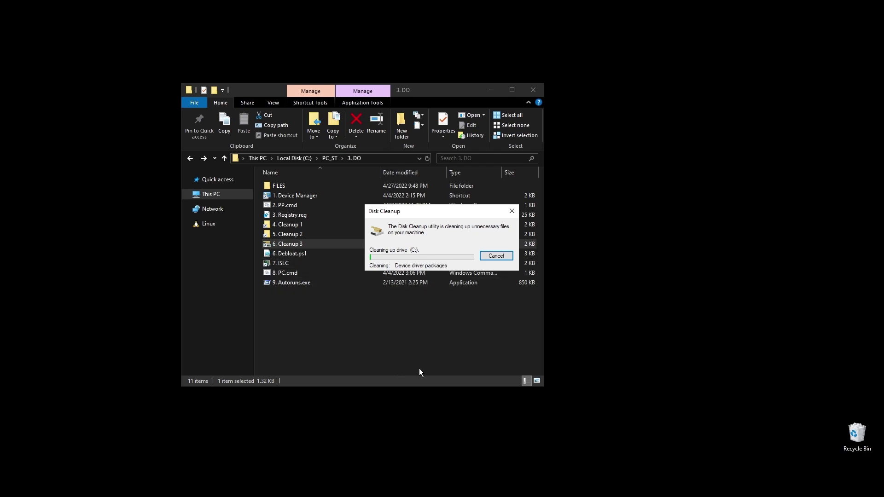
left_click_drag(443, 210, 682, 229)
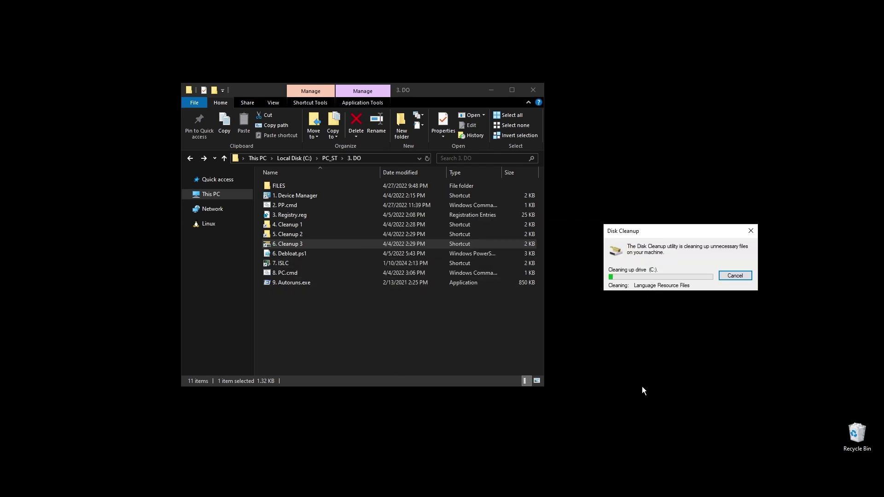
left_click(466, 333)
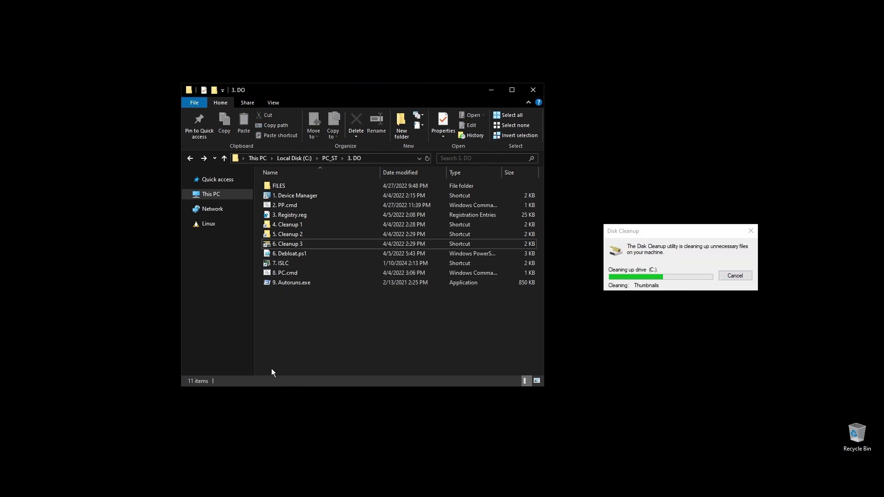
Step: Launch ISLC, set the wanted timer resolution to 0.50 ms, start it, and minimize it
double_click(281, 266)
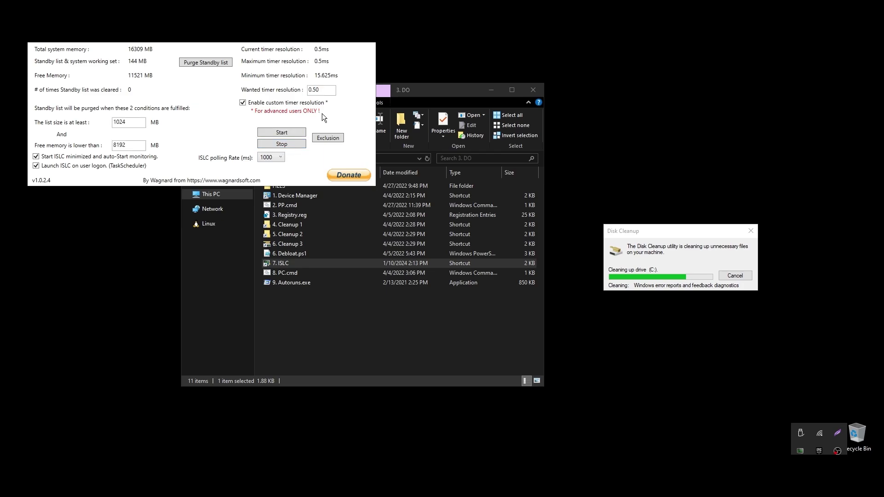
left_click_drag(322, 90, 299, 92)
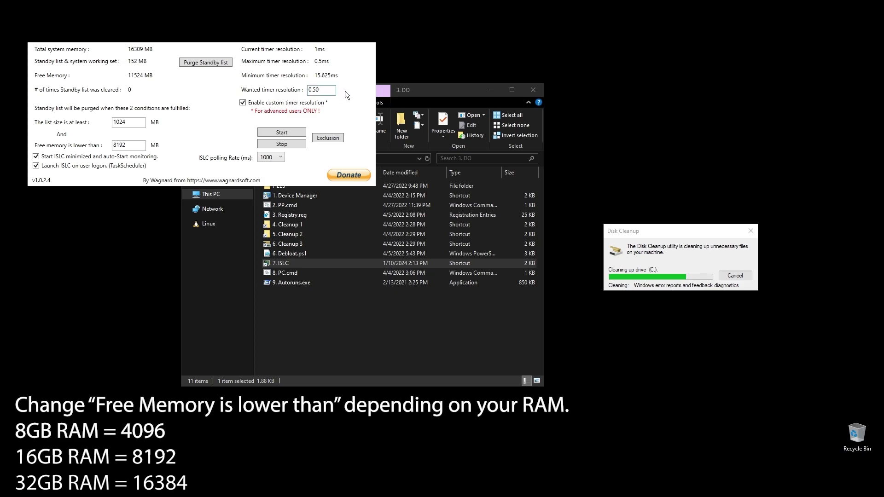
left_click(267, 130)
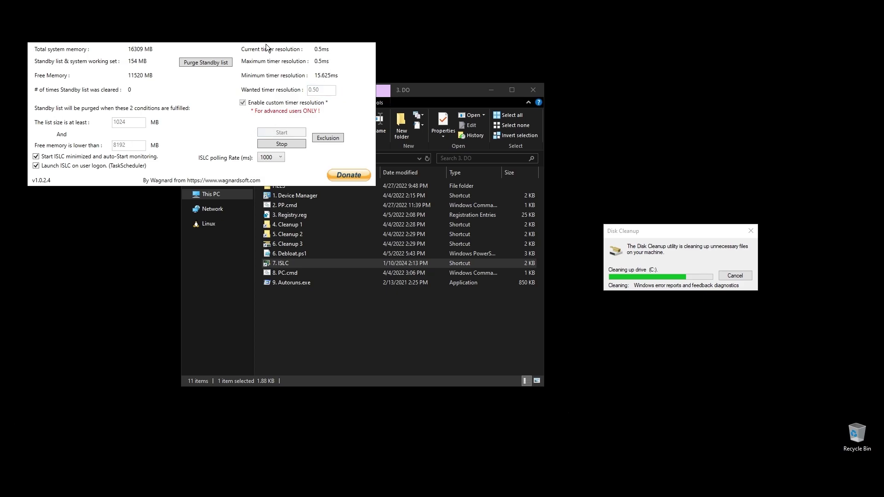
left_click_drag(258, 41, 510, 287)
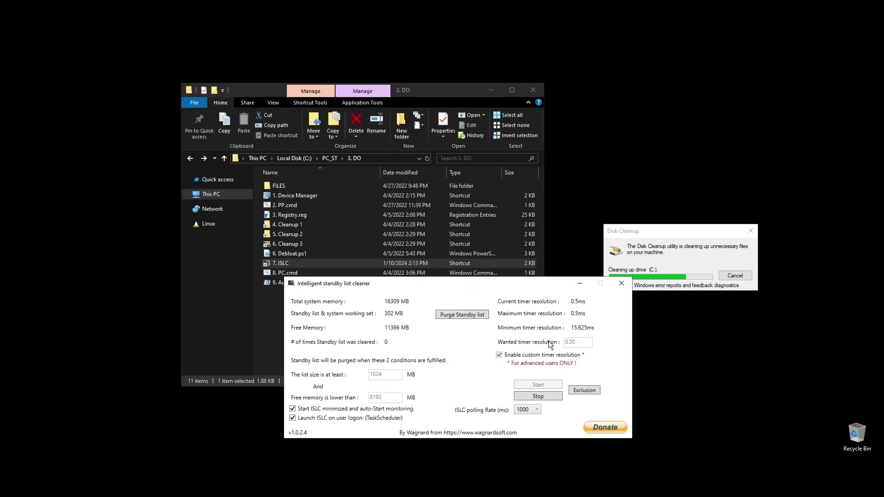
left_click(576, 282)
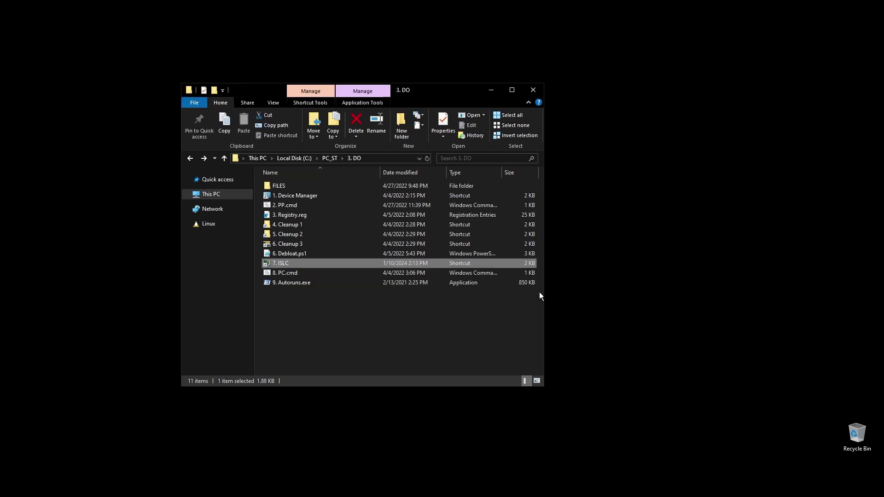
right_click(287, 275)
Step: Run 8. PC.cmd as administrator and review its command window output
left_click(343, 106)
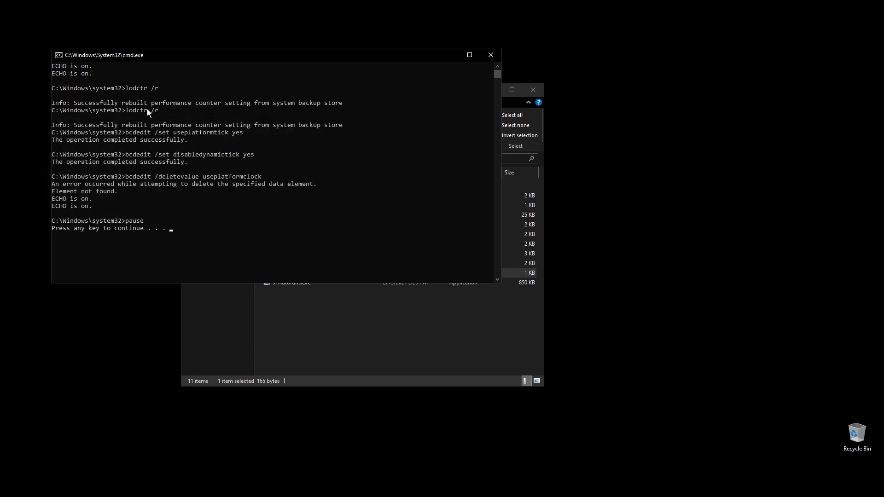
left_click_drag(74, 103, 168, 103)
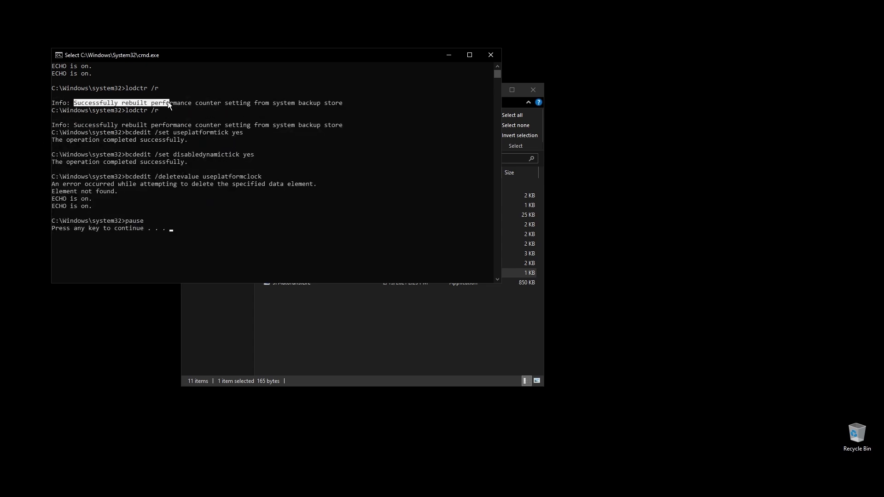
key("ctrl+c")
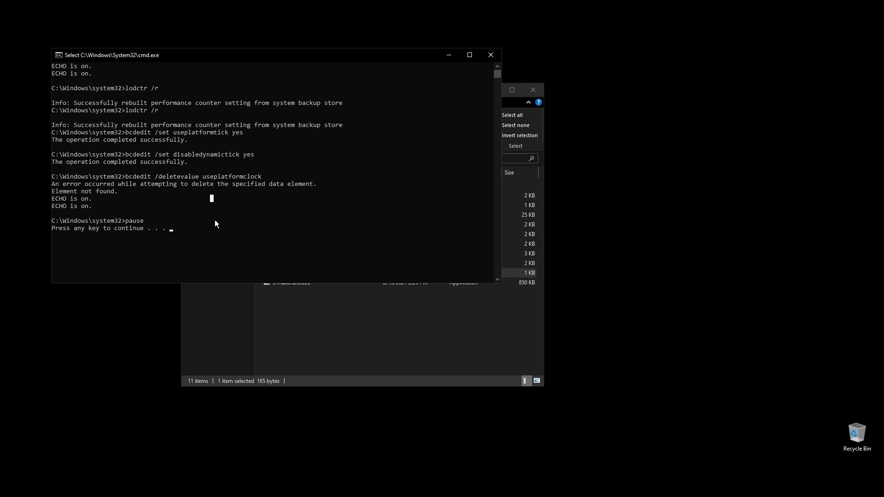
Step: Let the PC.cmd script finish, then launch 9. Autoruns.exe as administrator
key("Return")
right_click(287, 283)
left_click(387, 300)
Step: On the Logon list, uncheck Adobe CCXProcess, Adobe Creative Cloud, Lightshot and Razer AppEngine
left_click(360, 182)
left_click(310, 225)
left_click(310, 234)
left_click(310, 241)
left_click(311, 281)
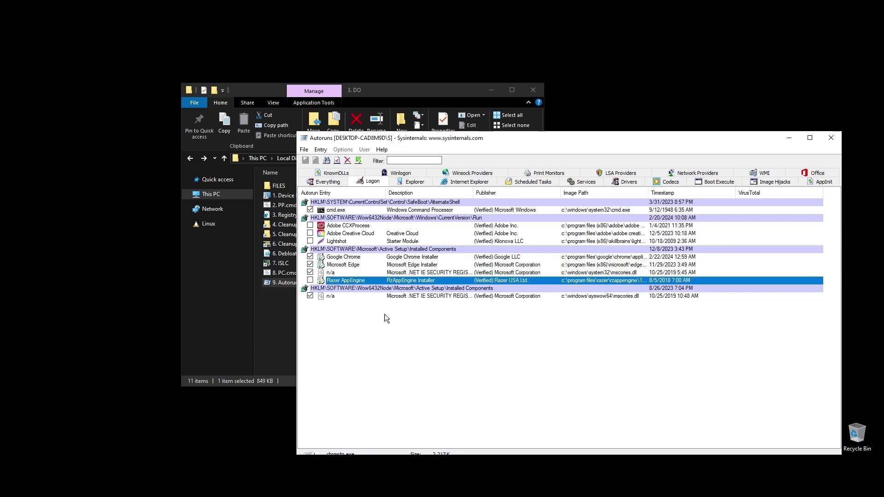
Step: On the Services list, disable AnyDesk, nordsec-threatprotection-service, NordUpdaterService and nordvpn-service
left_click(488, 182)
left_click(529, 181)
left_click(571, 182)
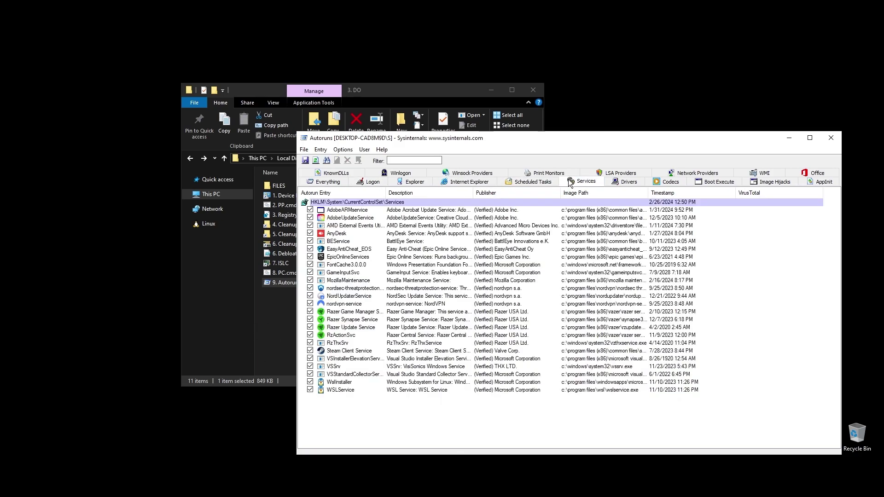
left_click_drag(559, 139, 538, 98)
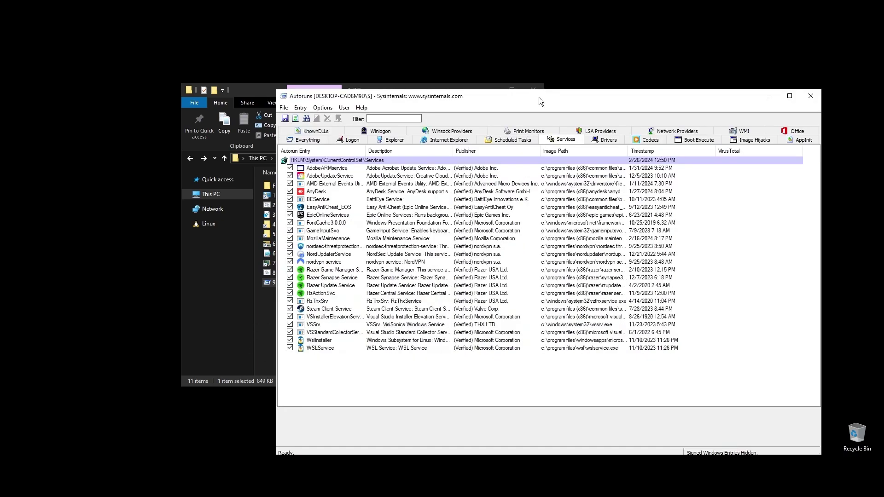
left_click(290, 192)
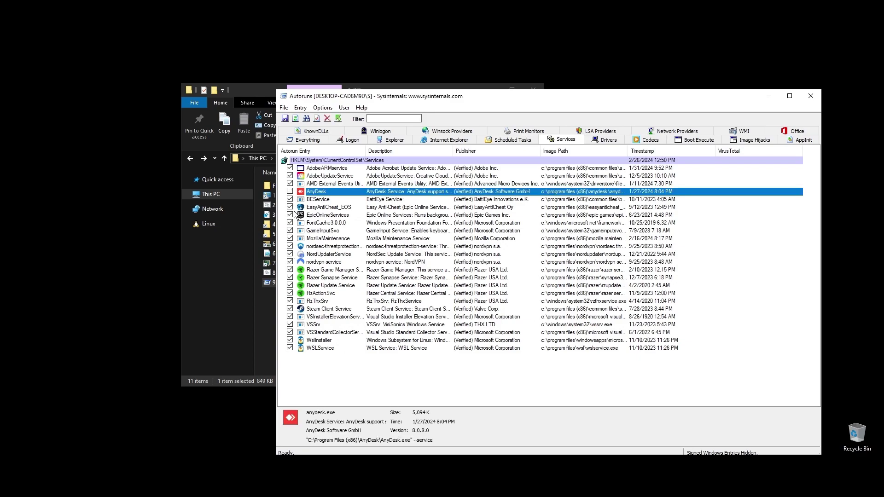
left_click(289, 262)
left_click(290, 255)
left_click(290, 247)
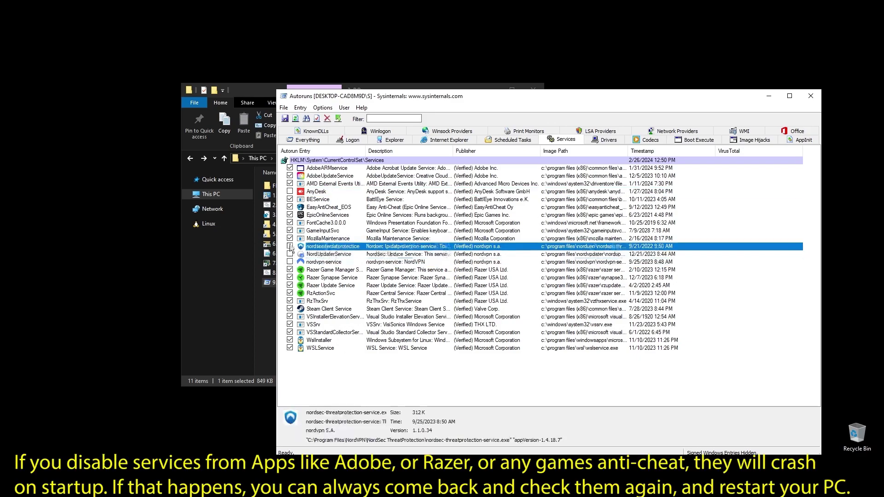
Step: Disable the Razer Game Manager, Razer Synapse, Razer Update, RzActionSvc and Steam Client services
left_click(290, 270)
left_click(289, 278)
left_click(289, 286)
left_click(289, 294)
left_click(290, 309)
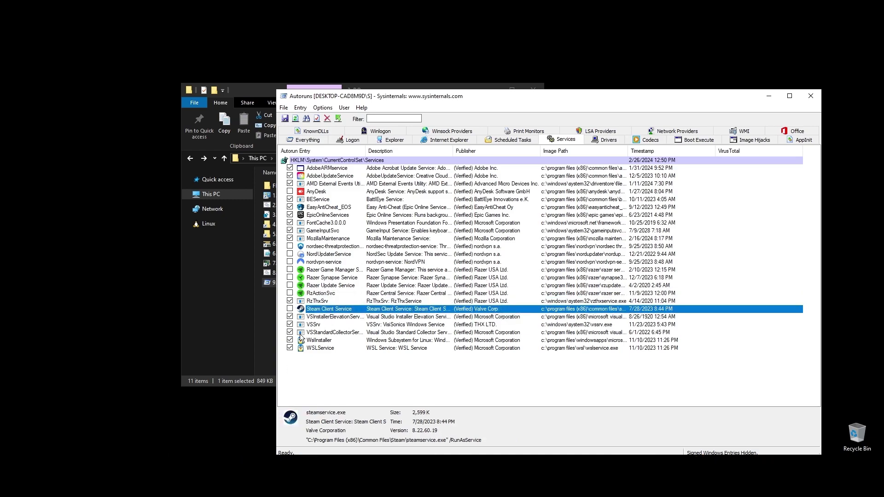